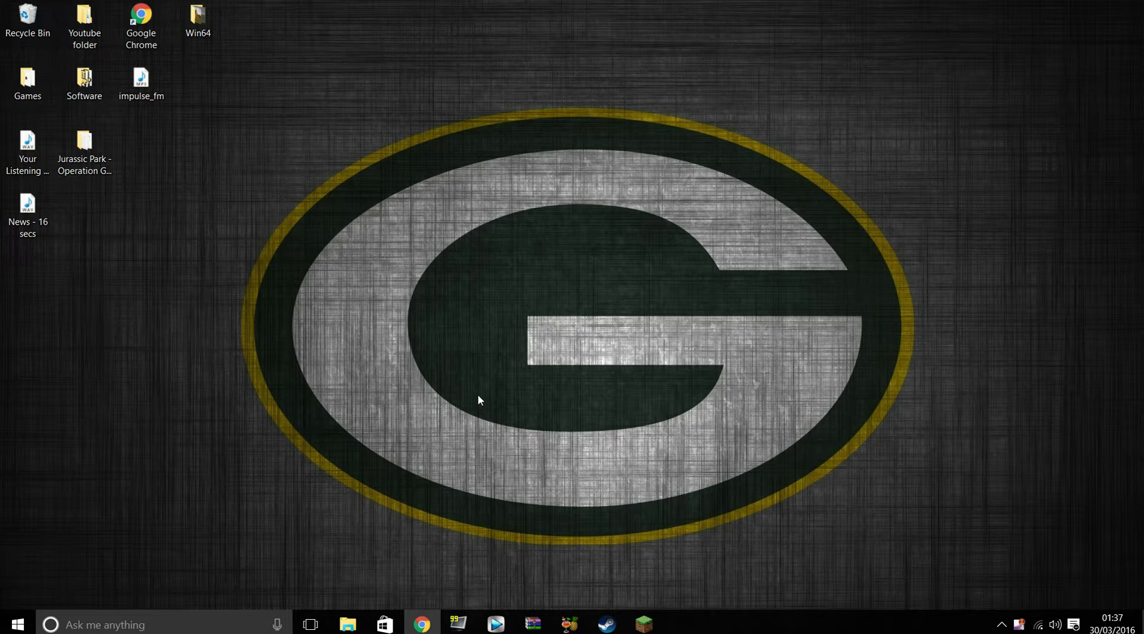
- Open the Zoo Tycoon 2 folder in File Explorer under C:, Program Files (x86), Microsoft Games, and minimise the window
click(355, 625)
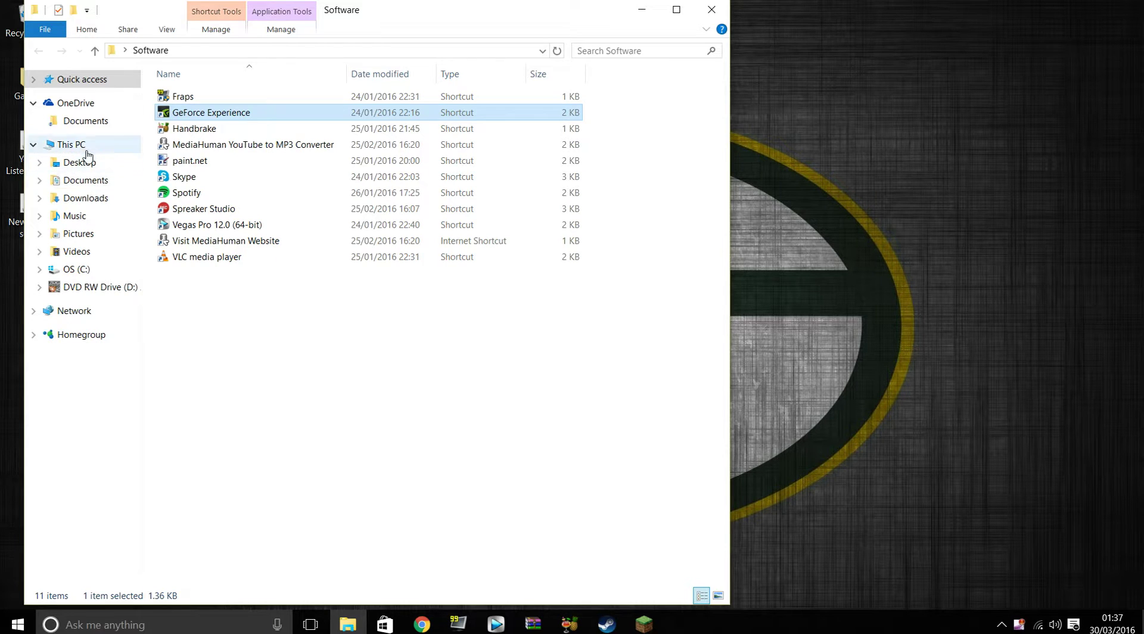
click(85, 149)
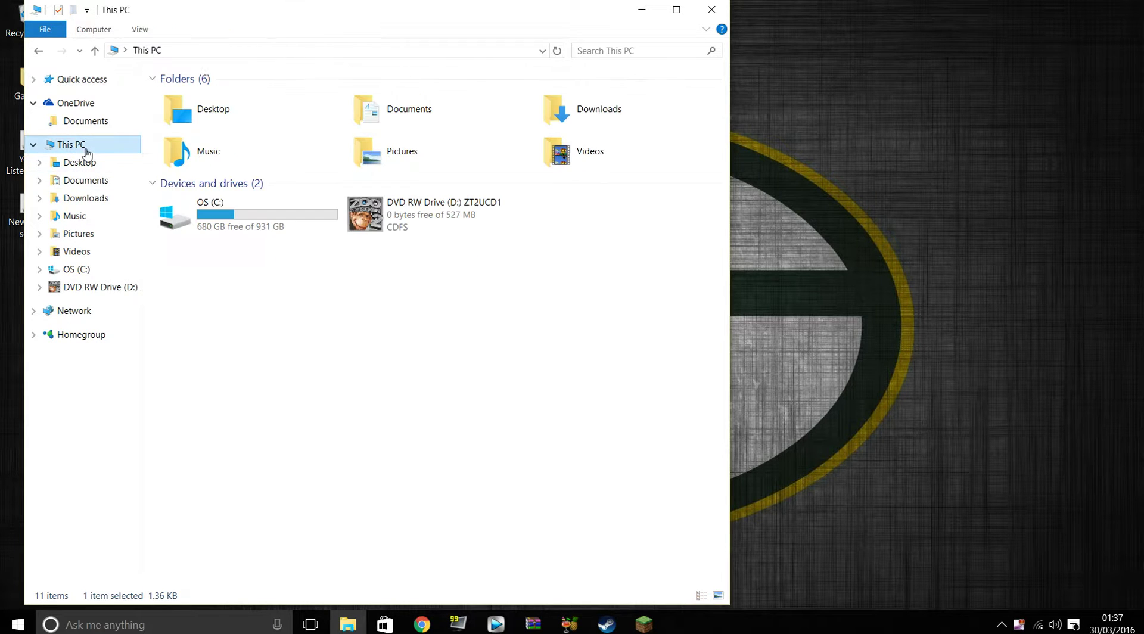
double_click(257, 210)
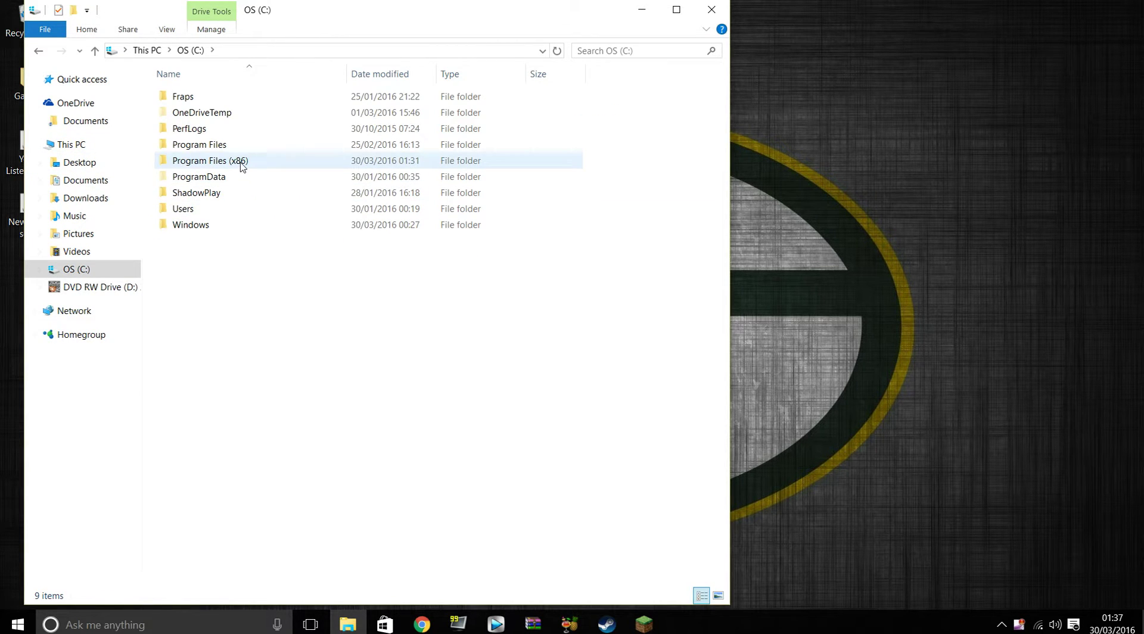
double_click(241, 162)
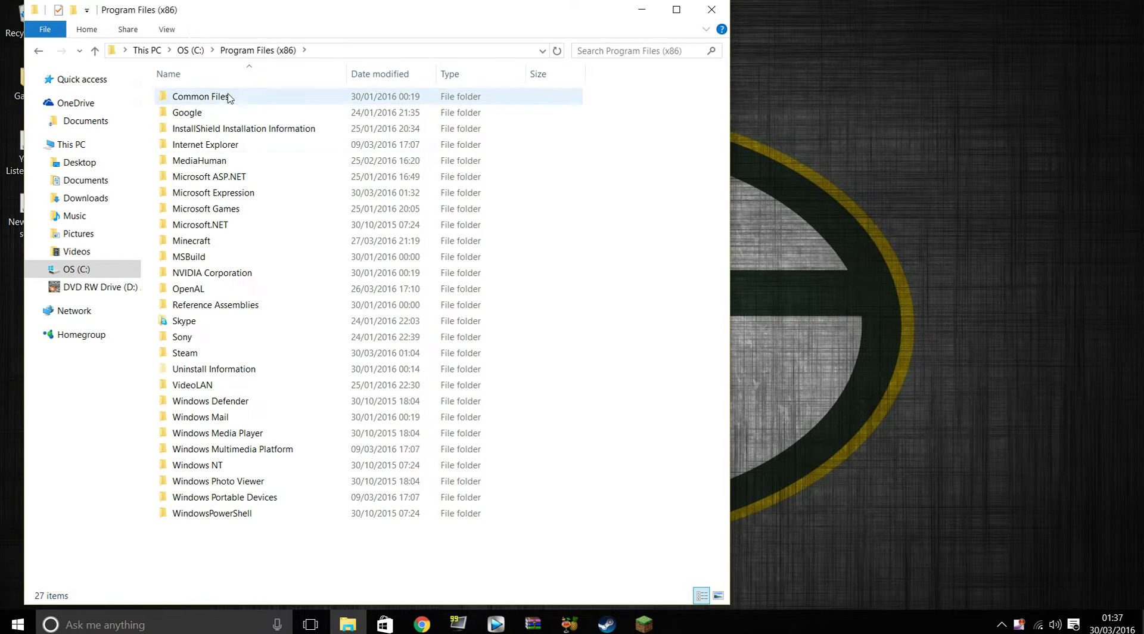
double_click(237, 211)
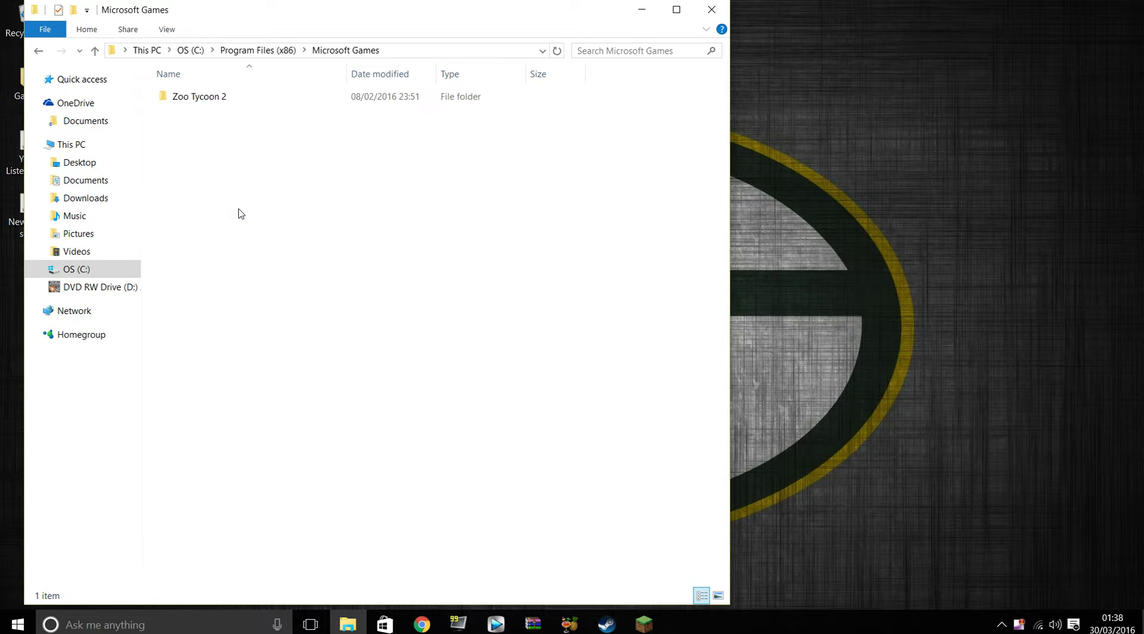
double_click(232, 101)
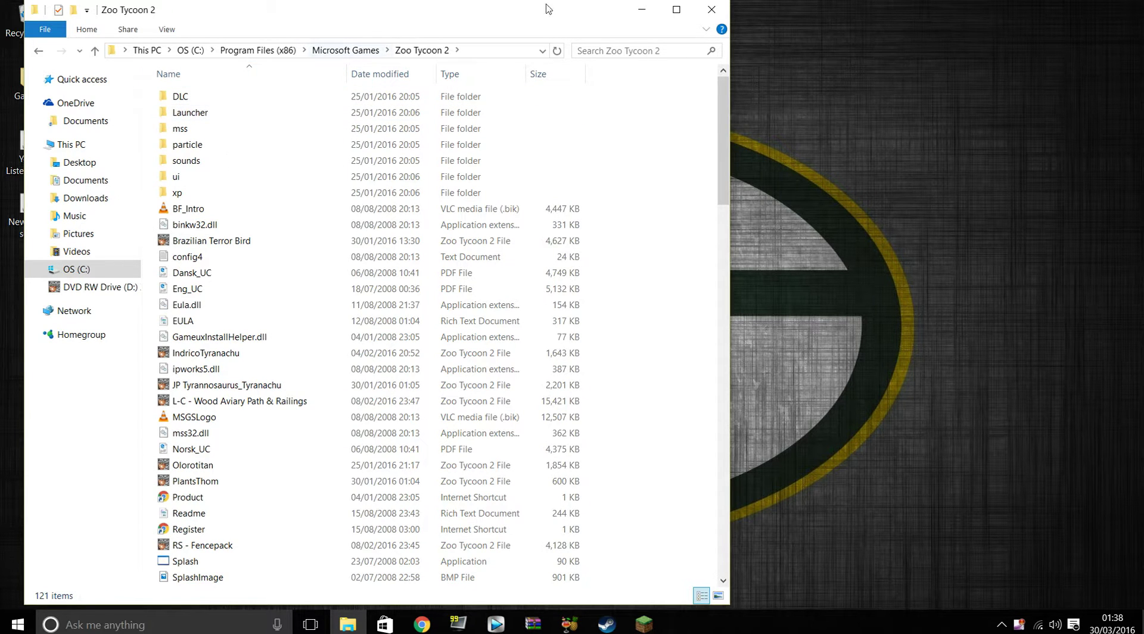
click(643, 10)
- Switch to Chrome and review the White-headed Capuchin download topic on The ZT2 Round Table in a maximised window
click(430, 623)
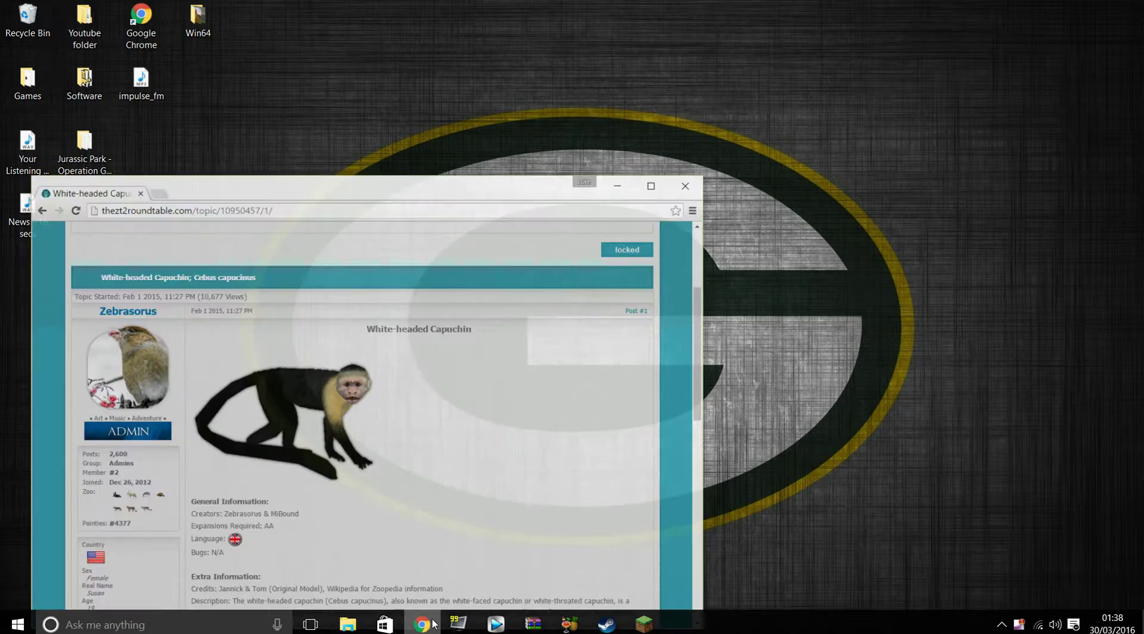
click(642, 171)
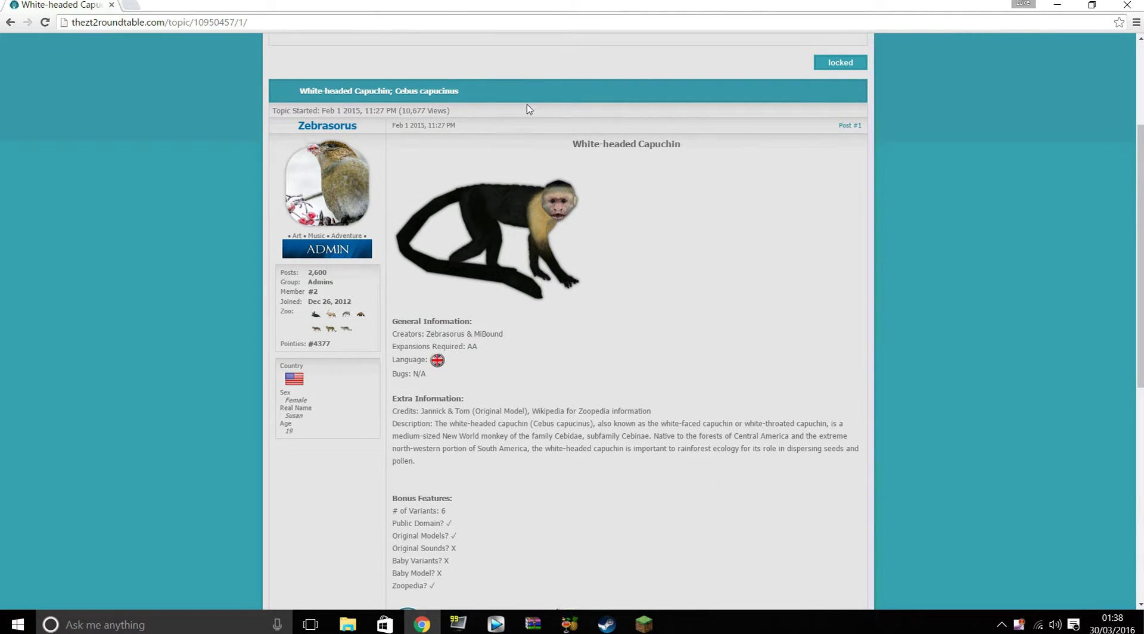
scroll(529, 127, down, 2)
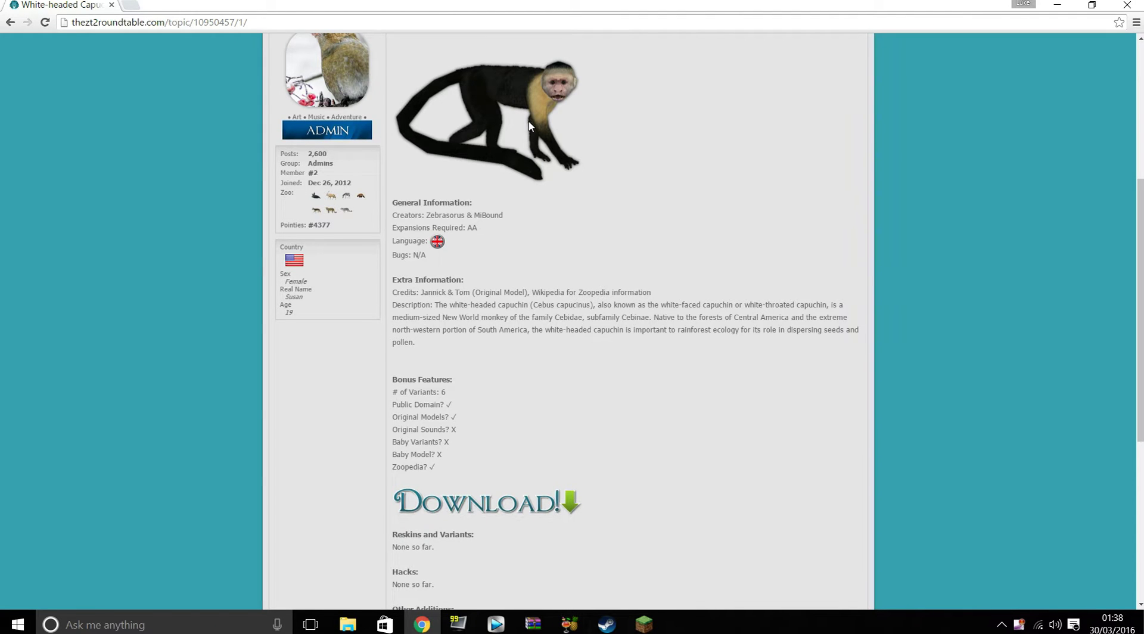
scroll(529, 126, up, 1)
scroll(539, 500, down, 1)
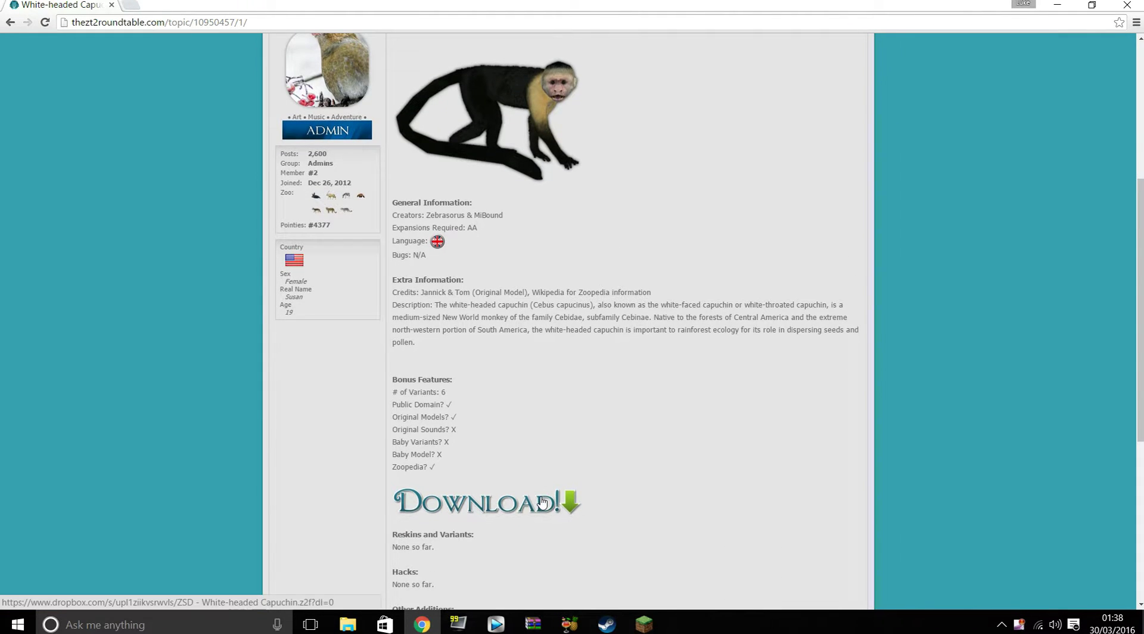
scroll(541, 490, up, 3)
scroll(354, 269, up, 2)
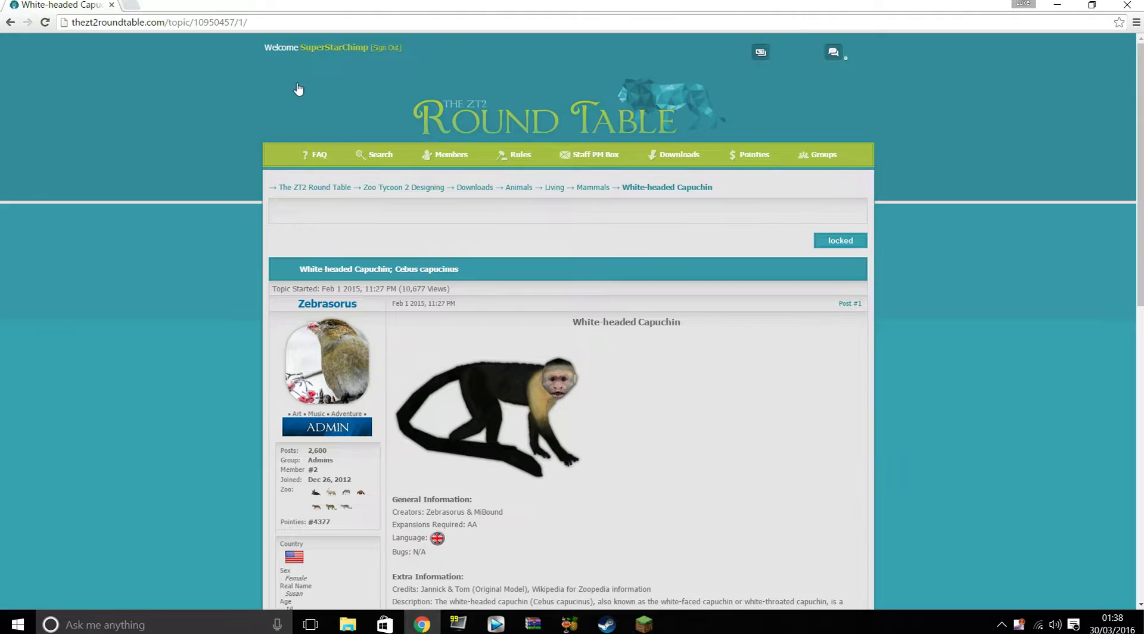
scroll(551, 122, down, 5)
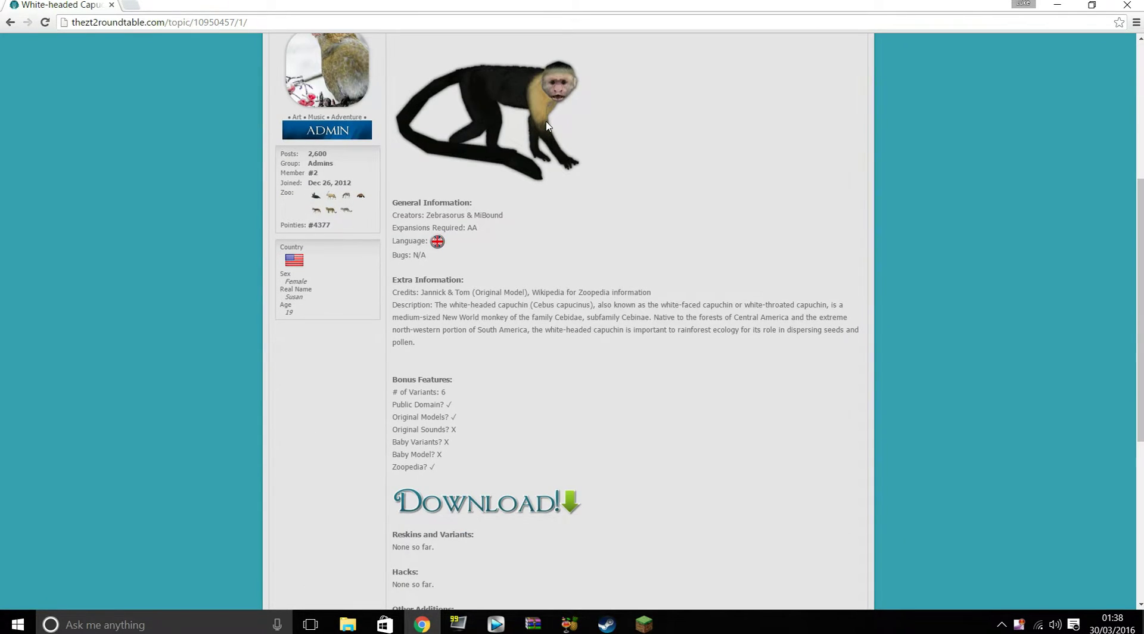
scroll(547, 125, up, 1)
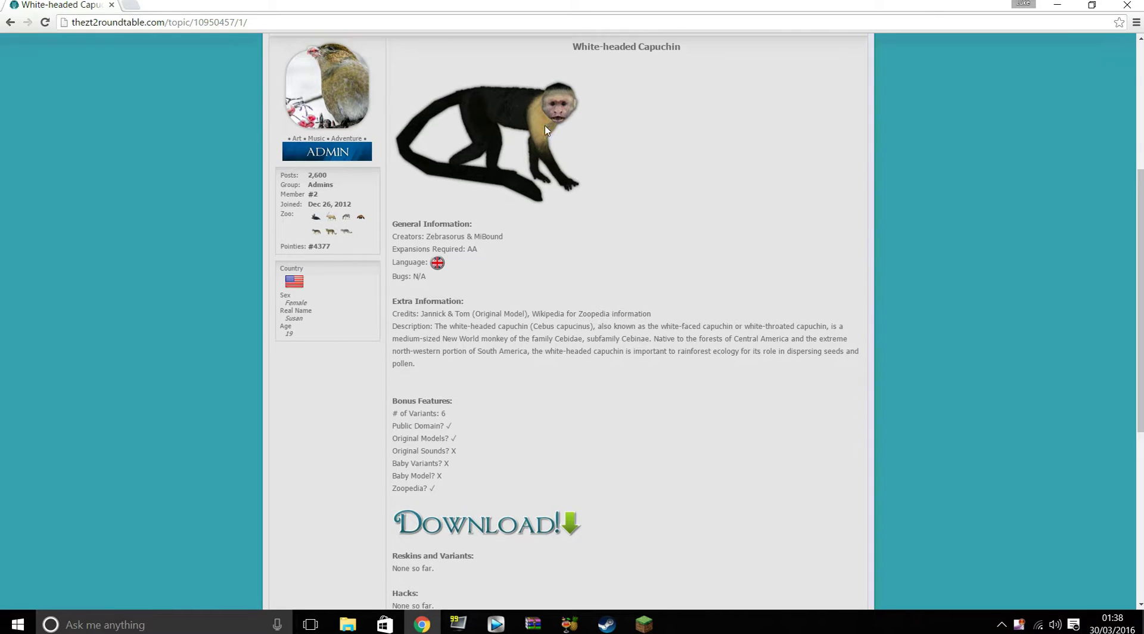
scroll(542, 126, up, 3)
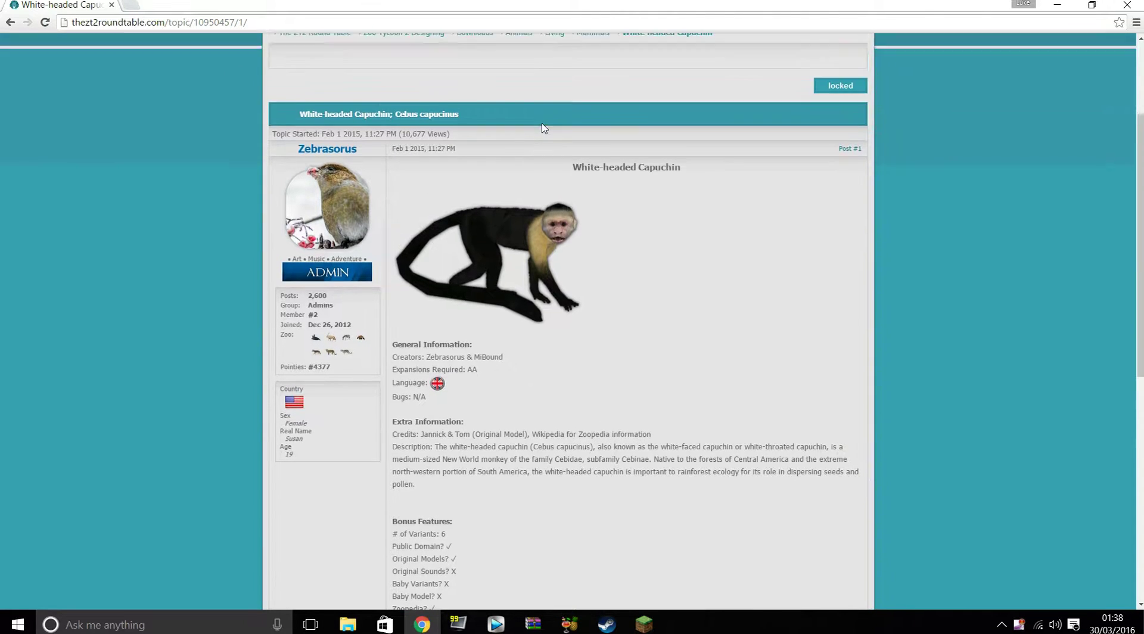
- Follow the topic's download link and download ZSD - White-headed Capuchin.z2f from Dropbox without creating an account
scroll(571, 70, down, 4)
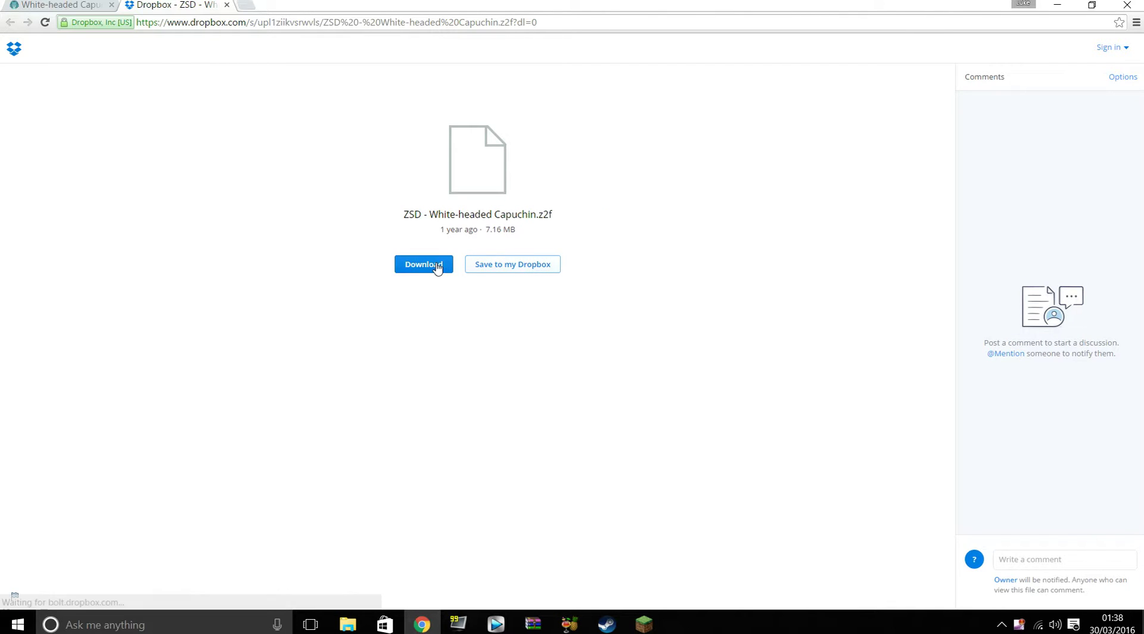
click(439, 264)
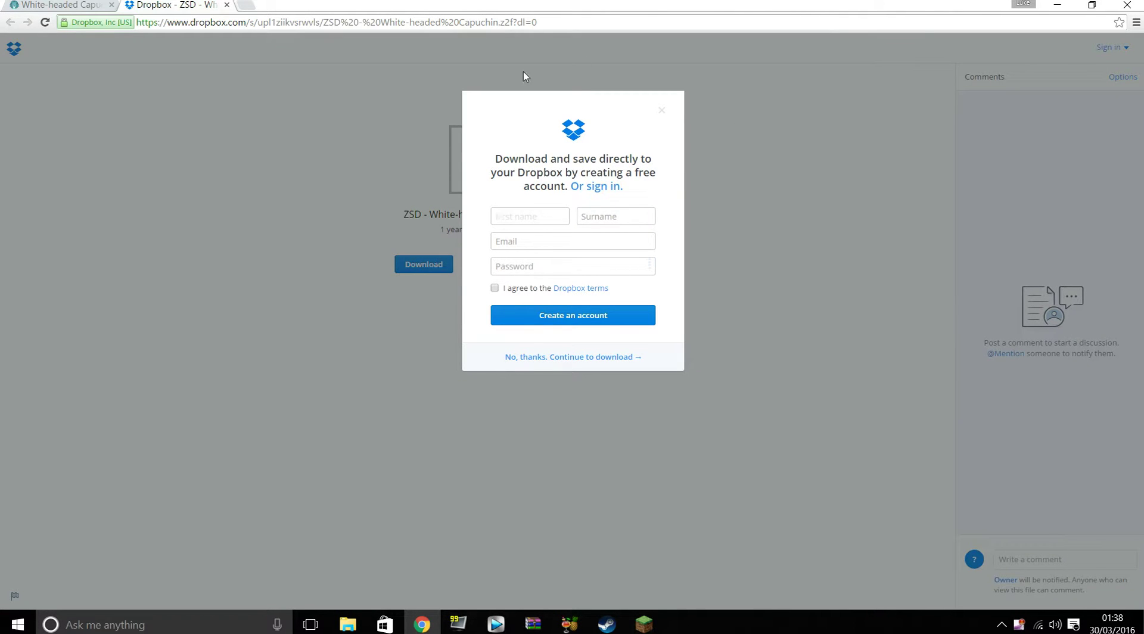
click(552, 357)
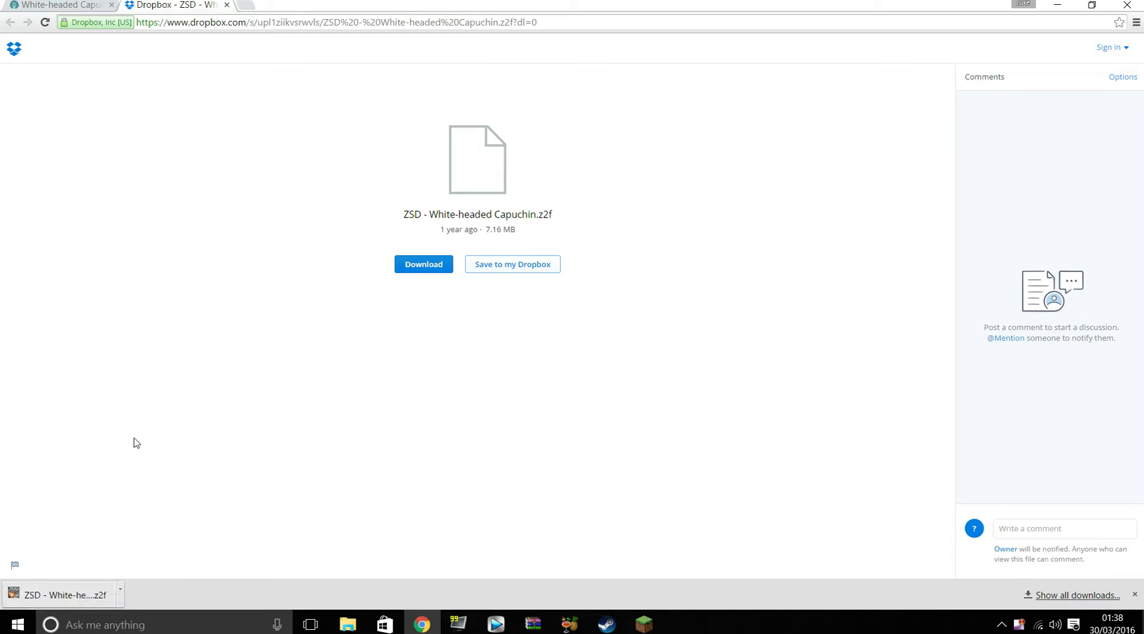
- Shrink the browser window, move the downloaded White-headed Capuchin file onto the desktop, and minimise the browser
click(1092, 5)
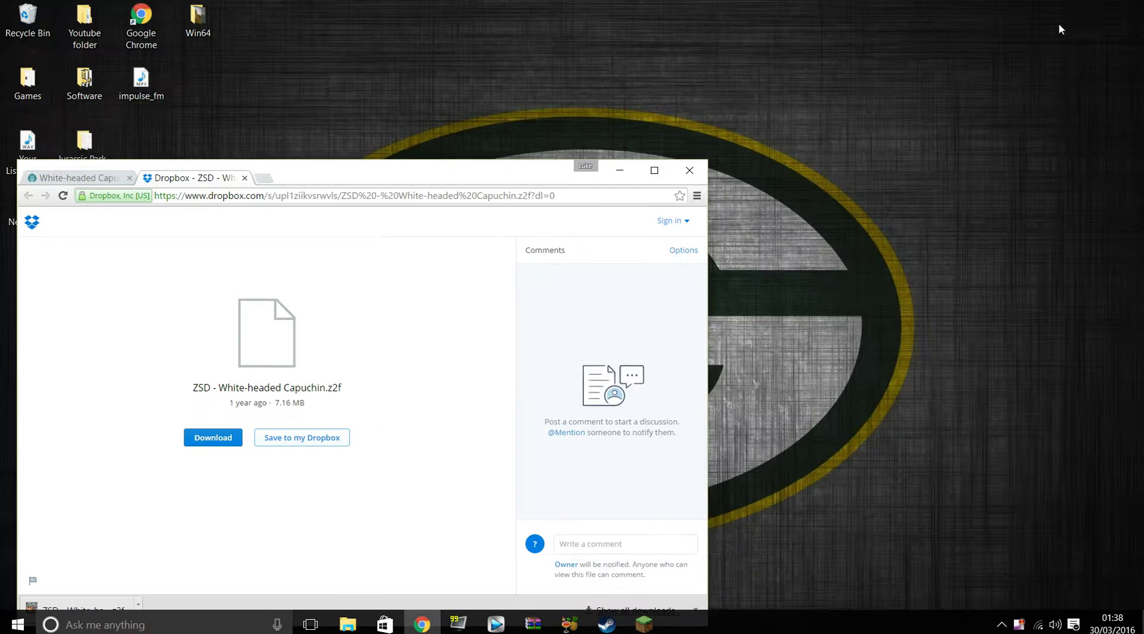
drag(531, 173, 894, 46)
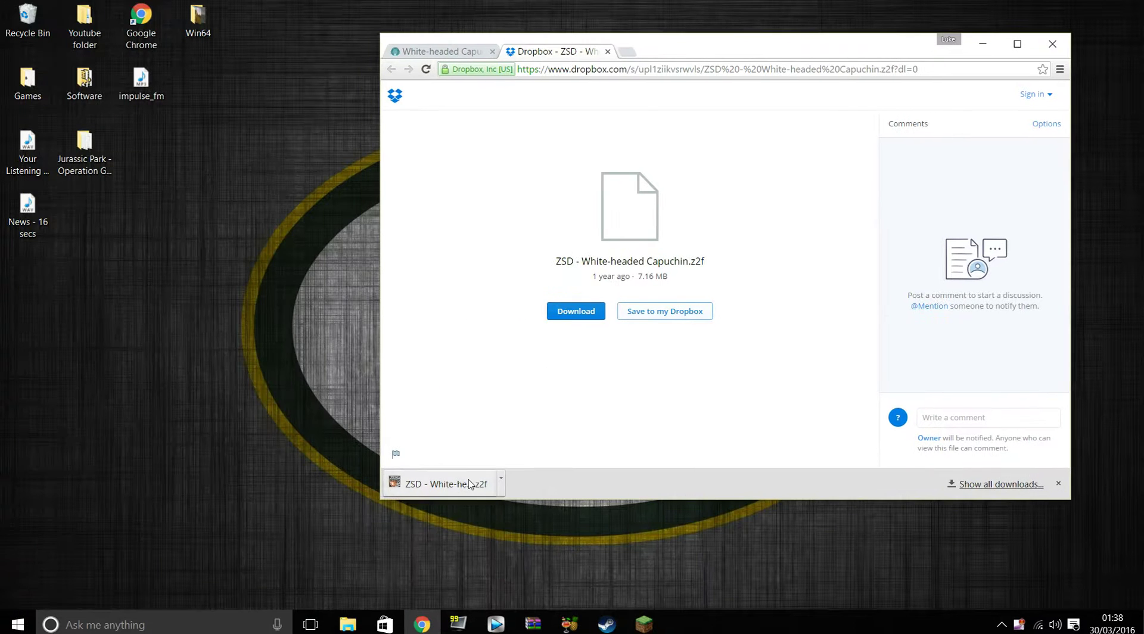
drag(471, 484, 329, 40)
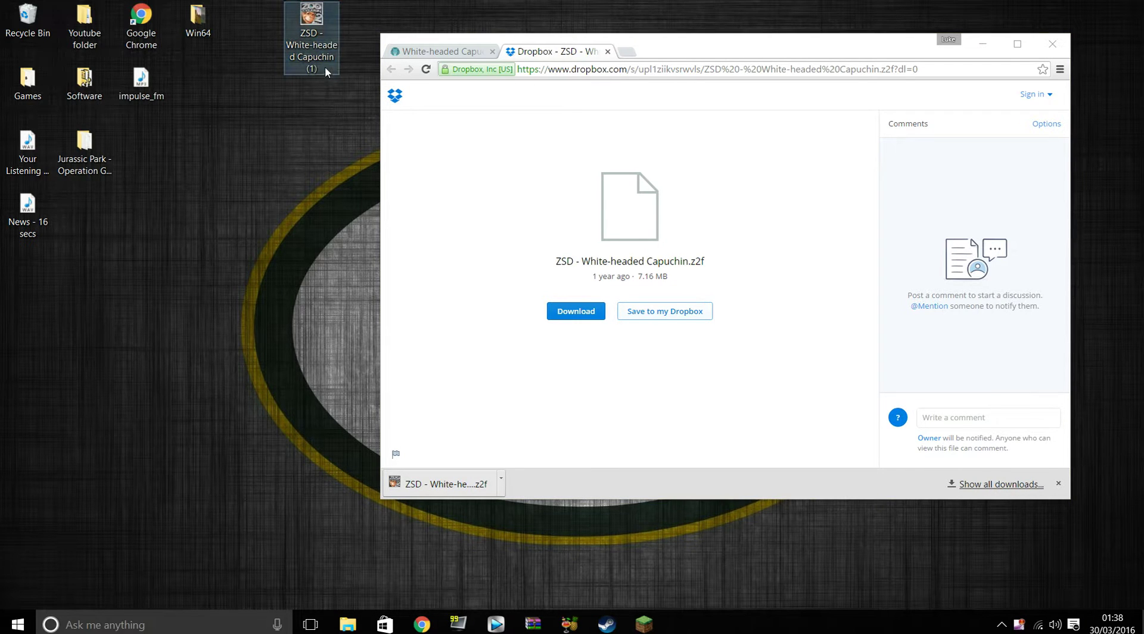
click(982, 45)
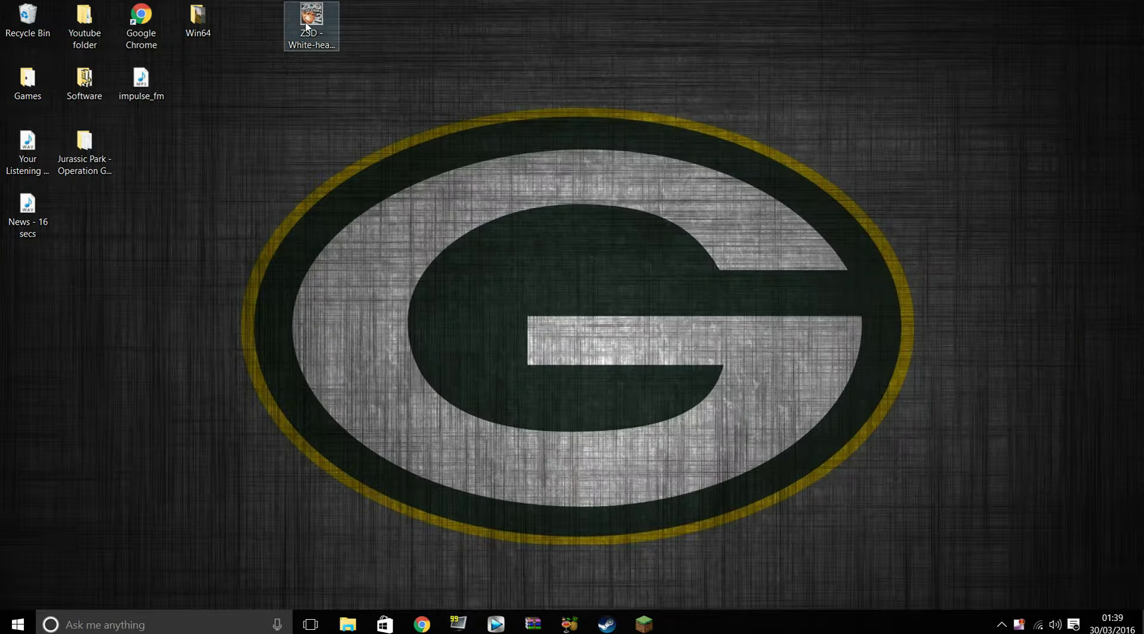
click(310, 69)
click(442, 74)
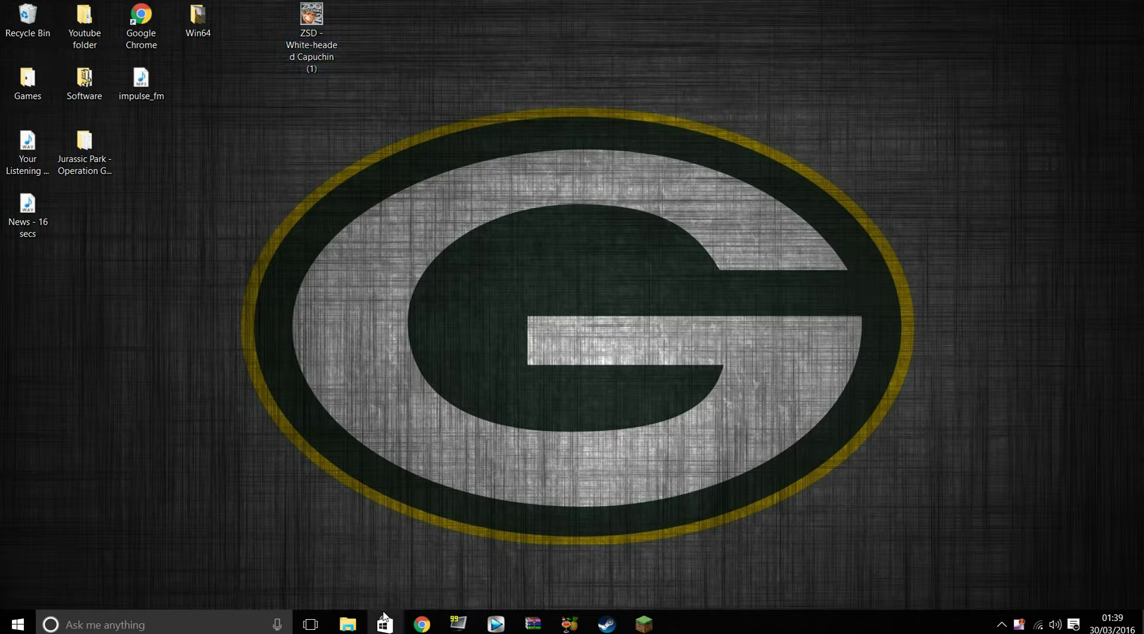
- Bring back the Zoo Tycoon 2 folder window and move the White-headed Capuchin file from the desktop into it with administrator permission
click(390, 531)
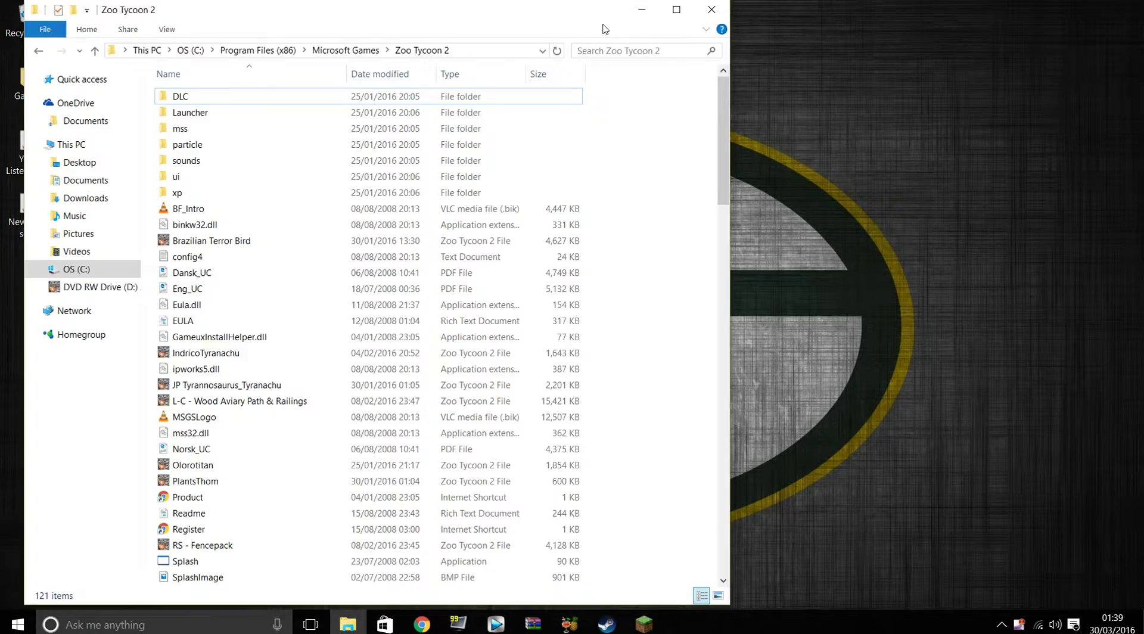
drag(715, 6, 1005, 21)
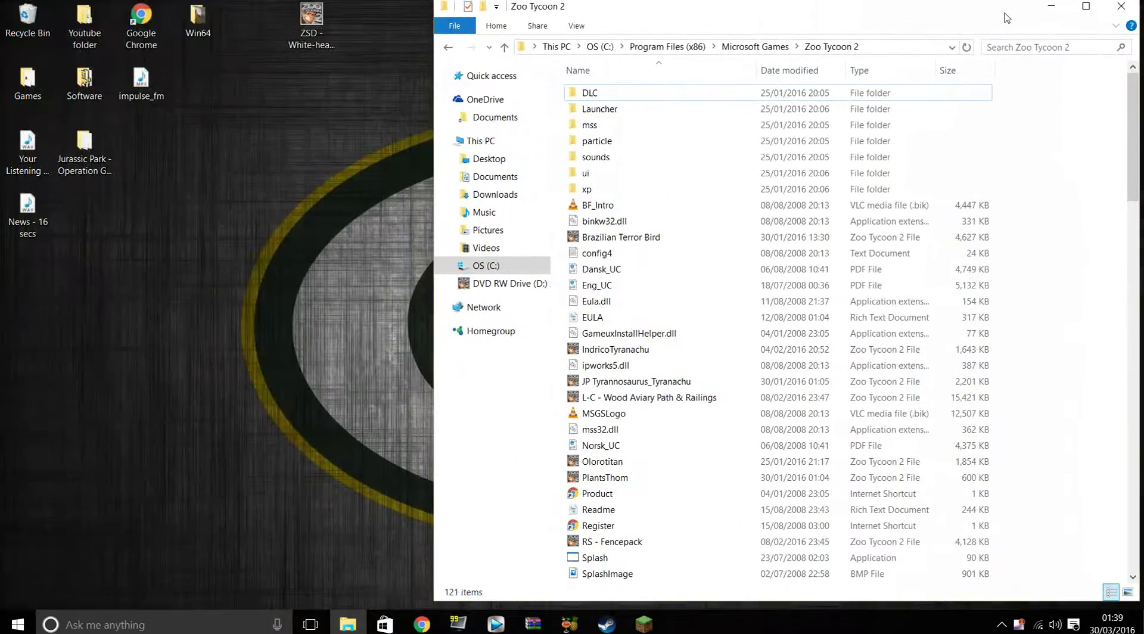
drag(323, 20, 1067, 349)
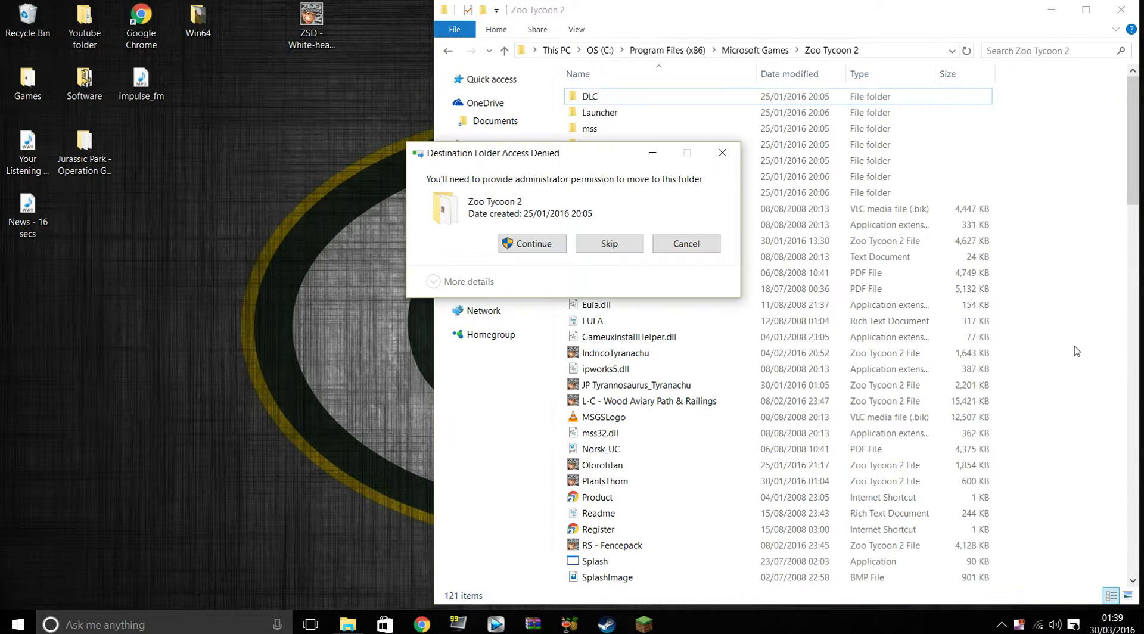
click(532, 244)
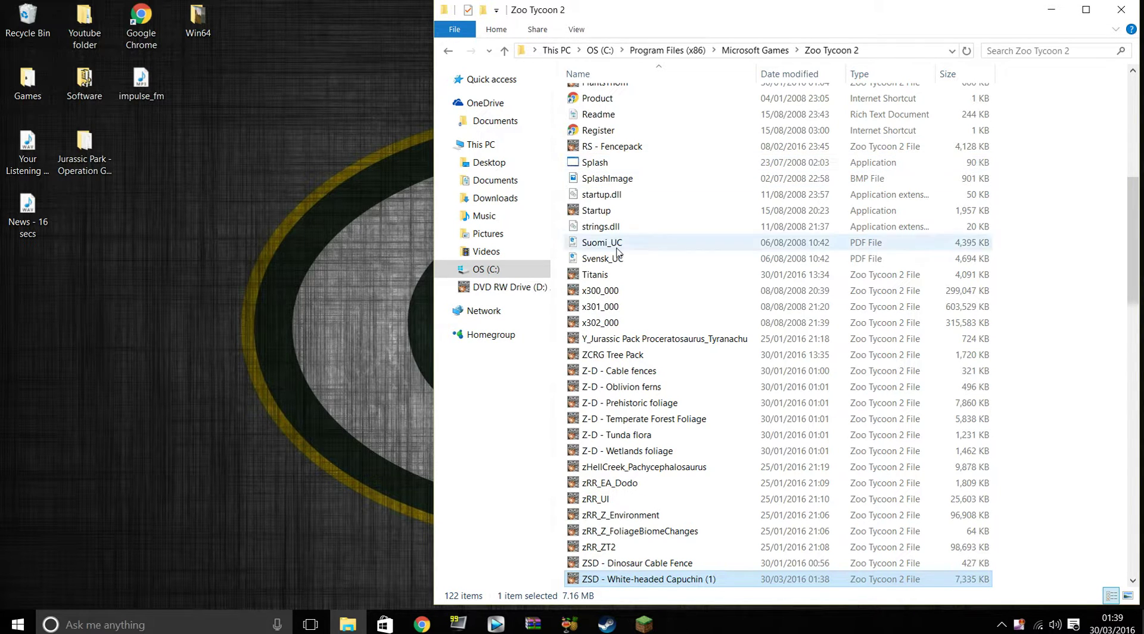
- Look through the Zoo Tycoon 2 folder's file list, including the added White-headed Capuchin file, and minimise the window
scroll(649, 297, down, 1)
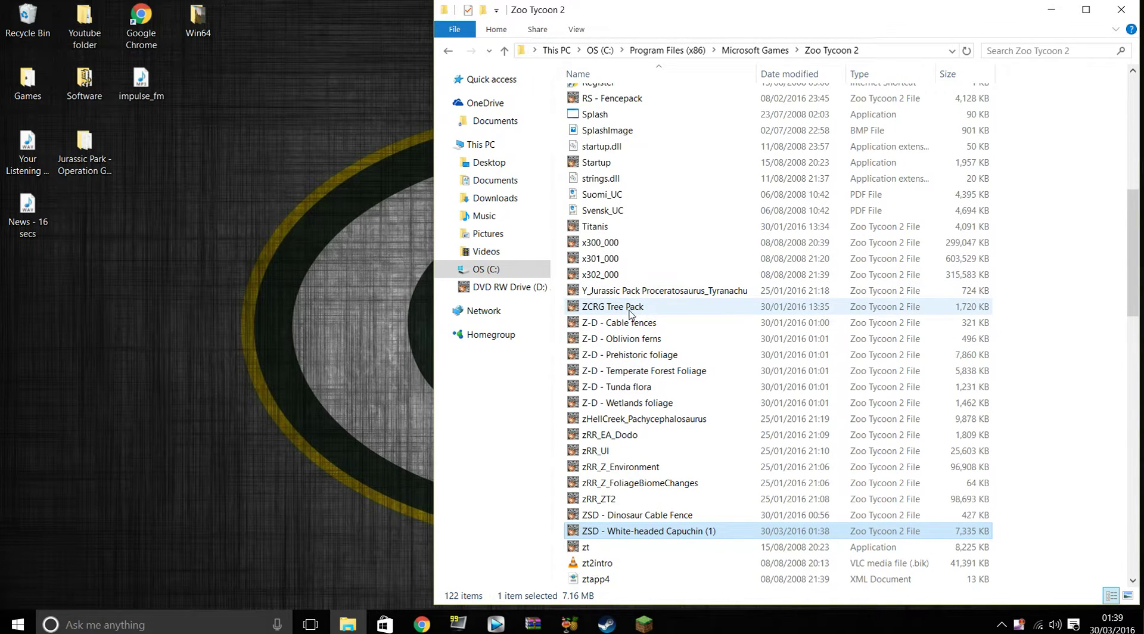
scroll(630, 314, down, 2)
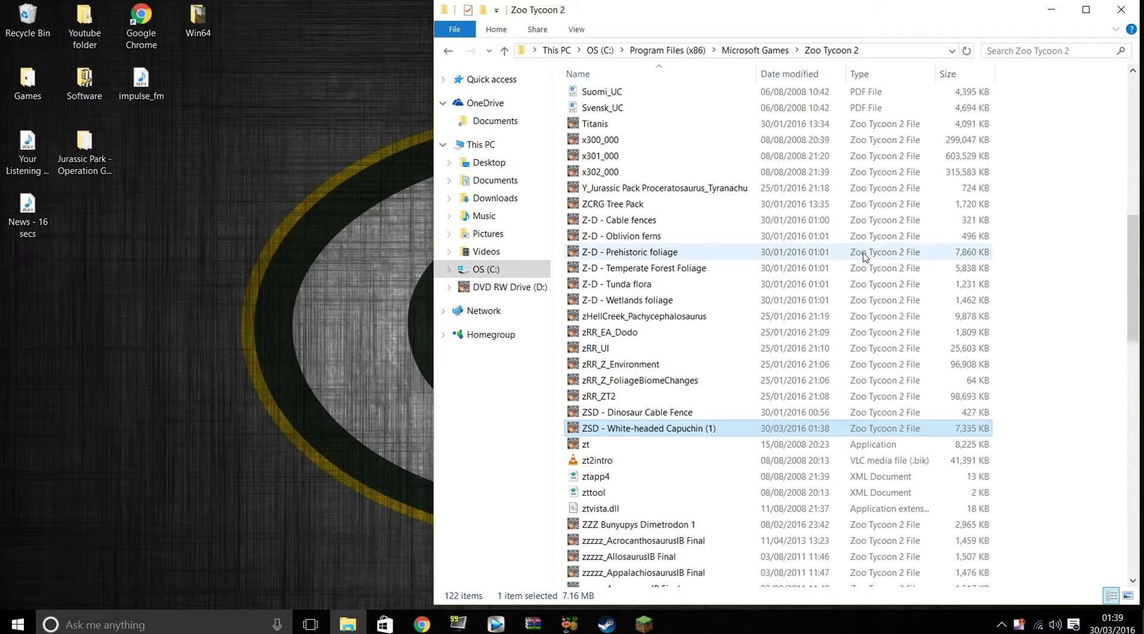
scroll(746, 238, up, 8)
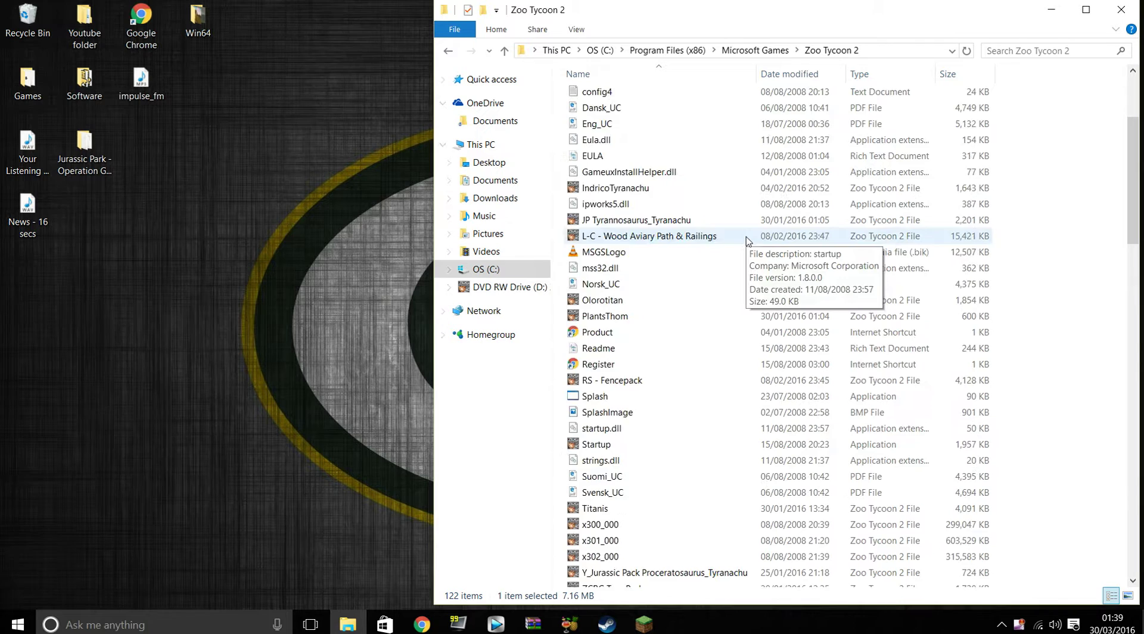
scroll(746, 237, up, 4)
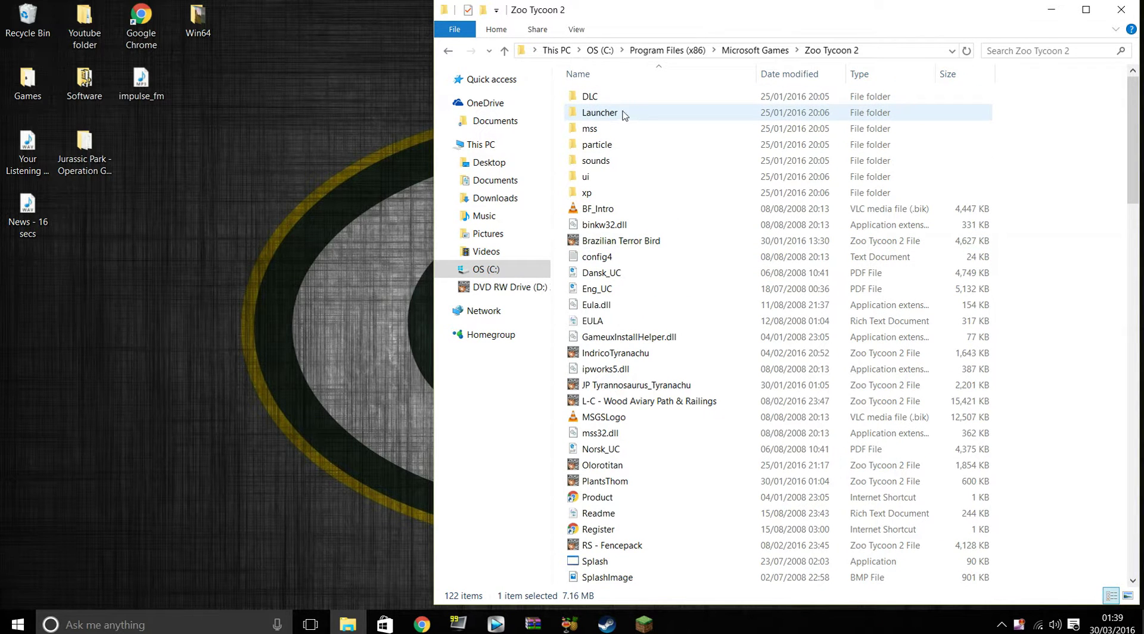
scroll(626, 143, down, 2)
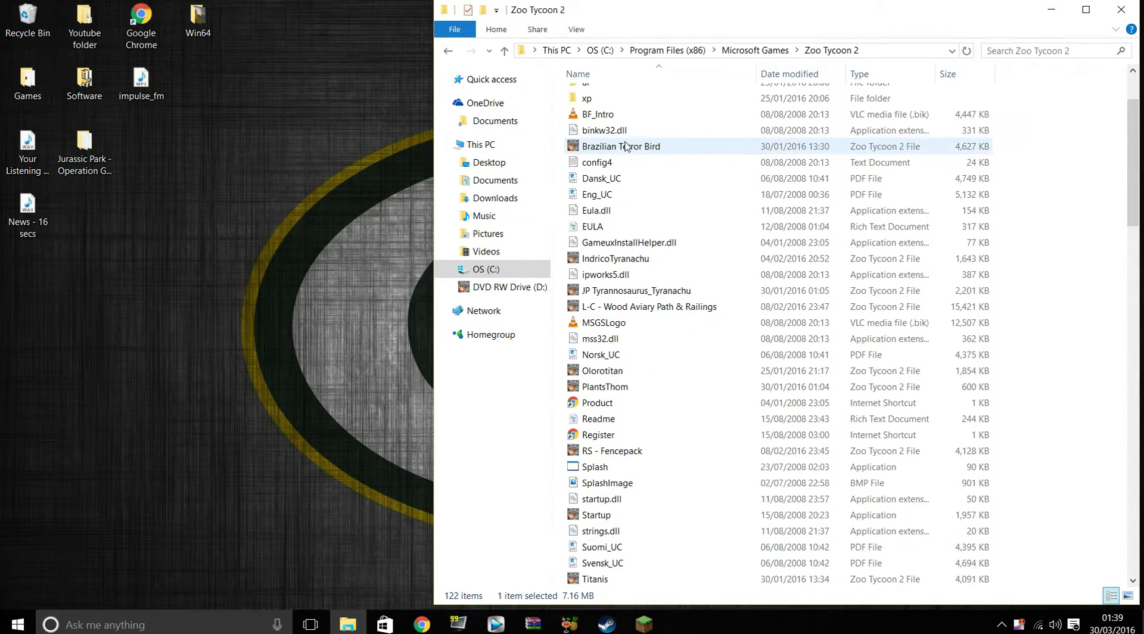
scroll(626, 146, up, 2)
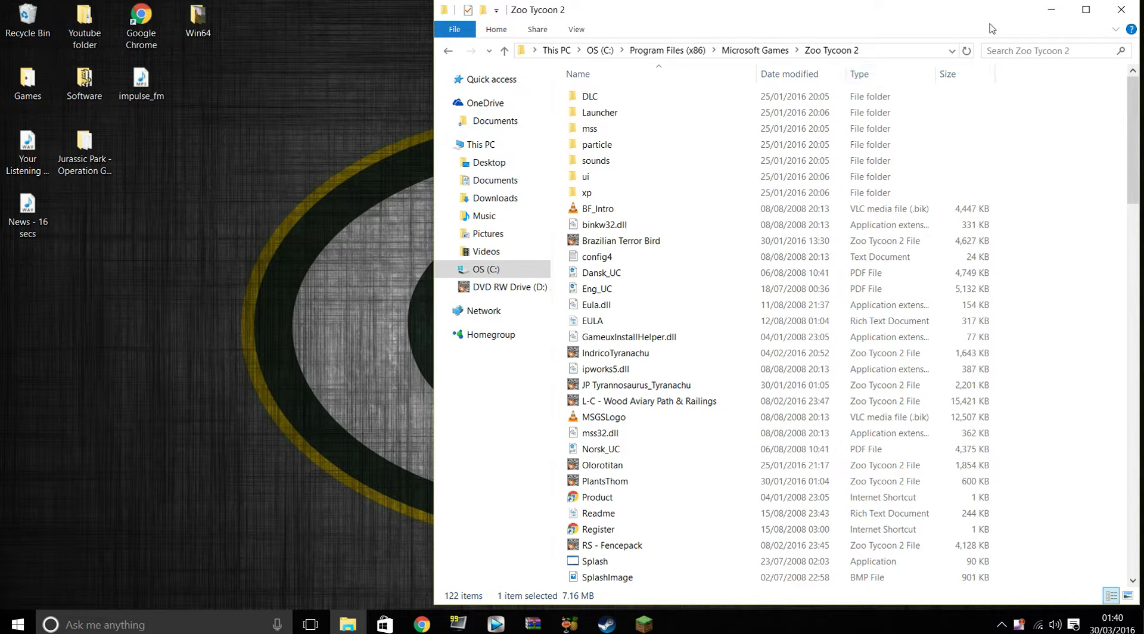
drag(861, 27, 993, 14)
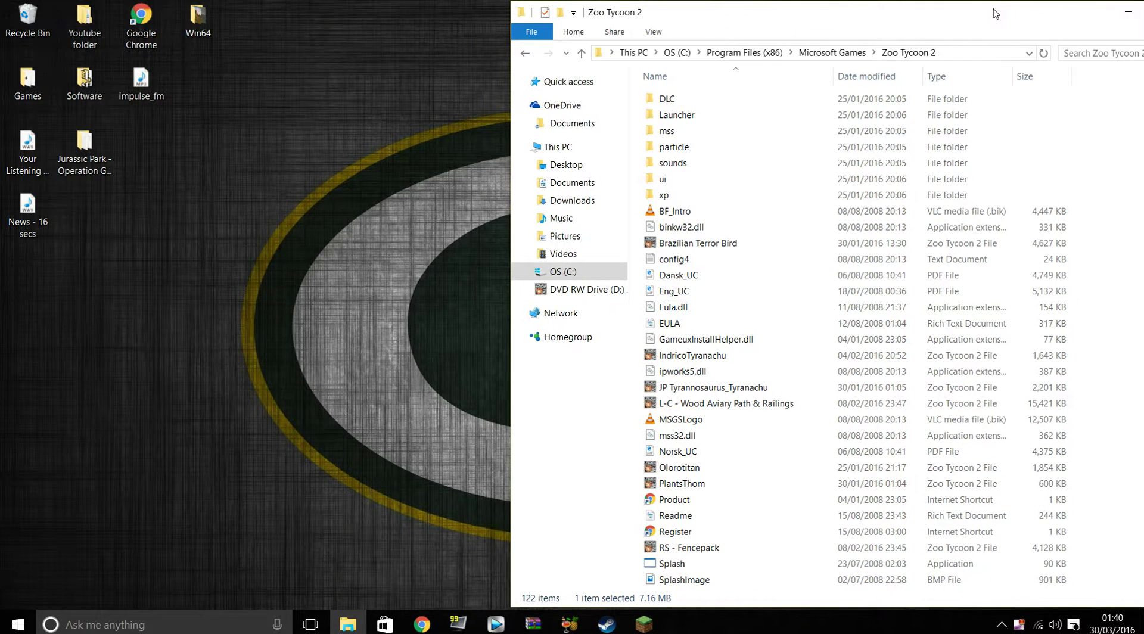
drag(1103, 15, 930, 13)
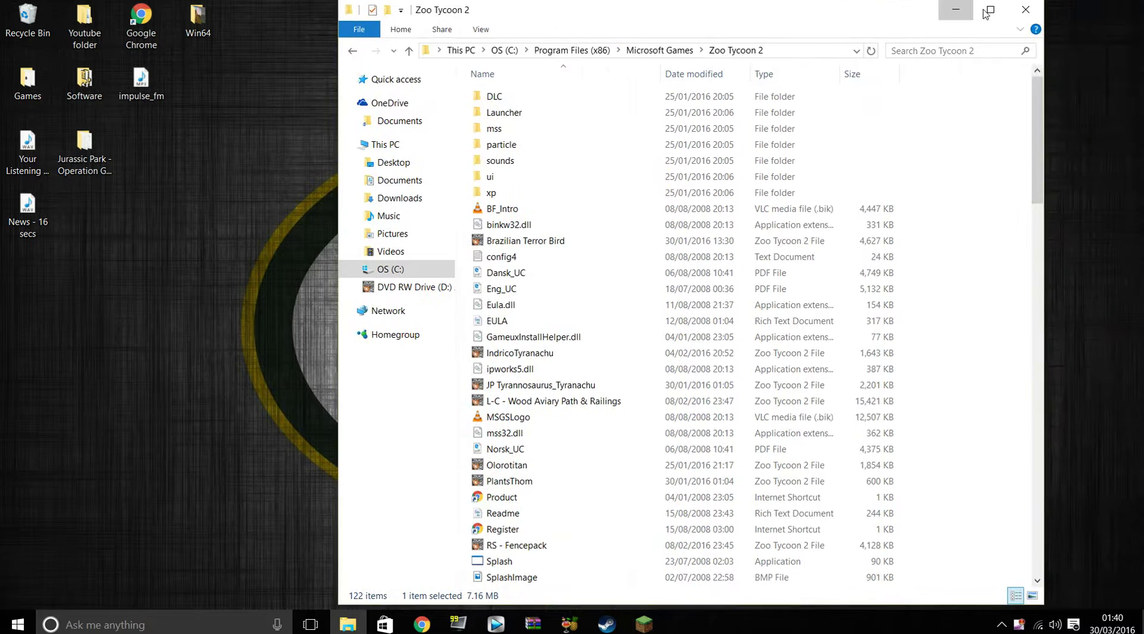
click(952, 11)
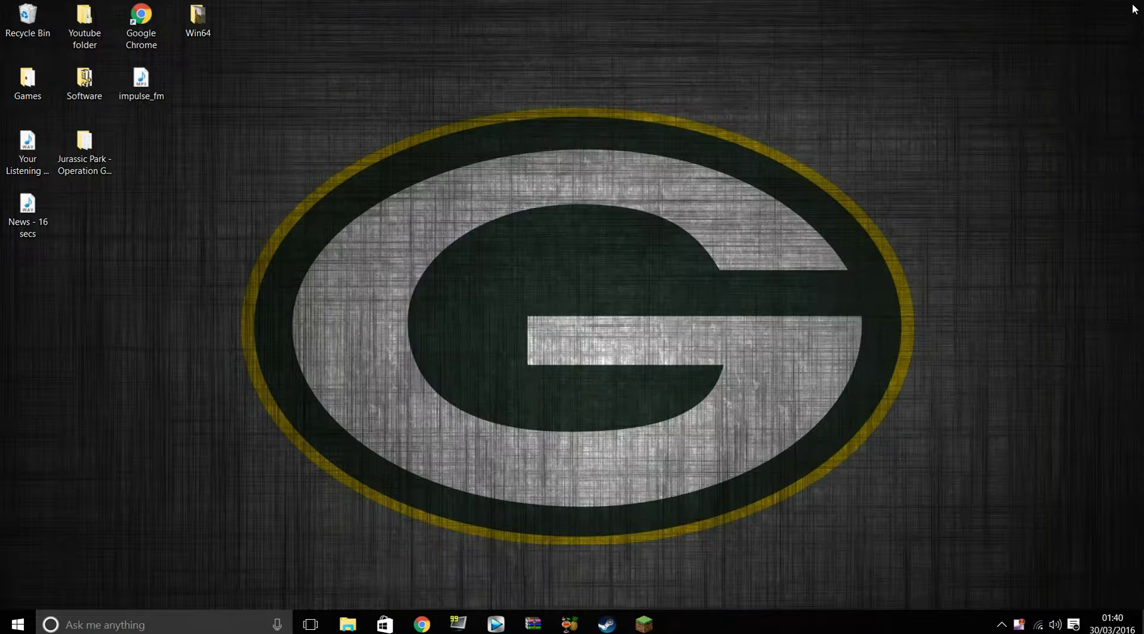
click(1019, 624)
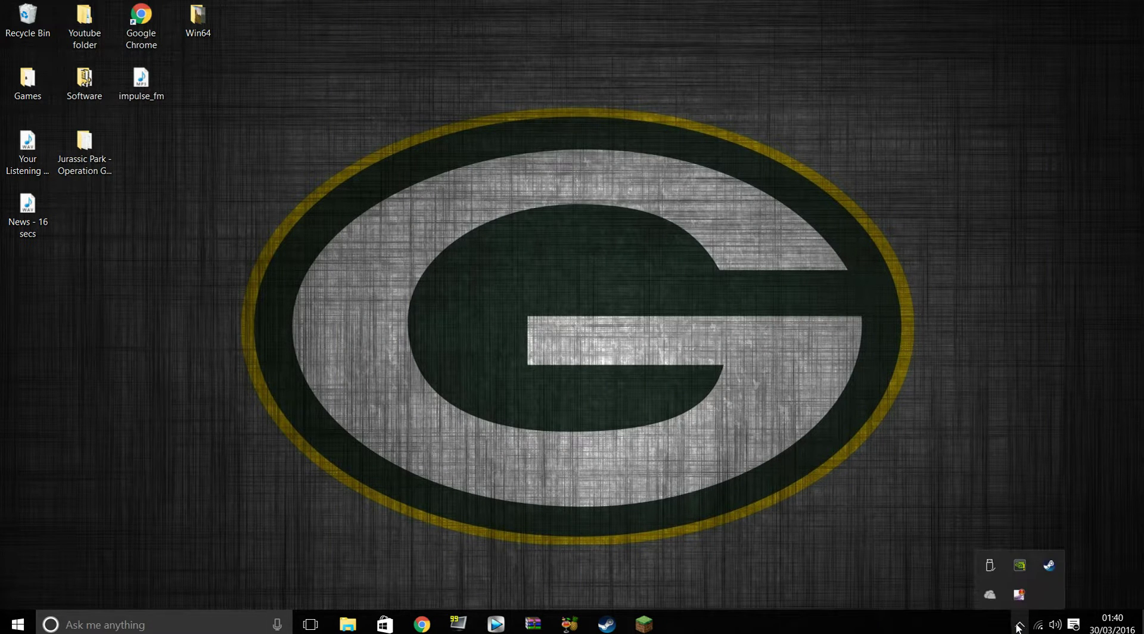
right_click(1024, 593)
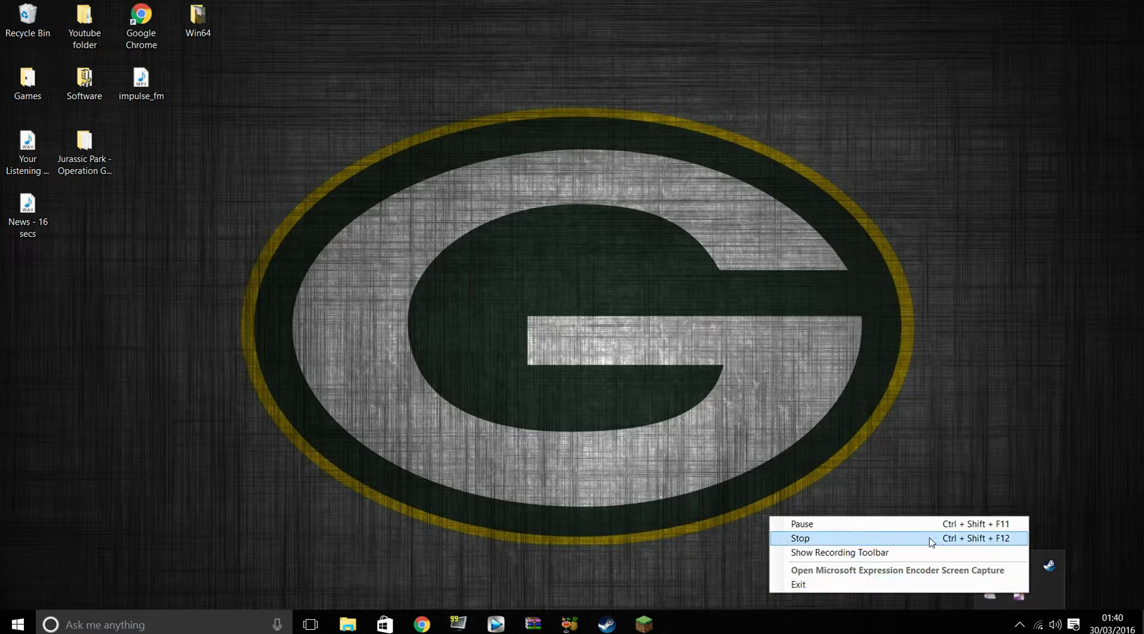